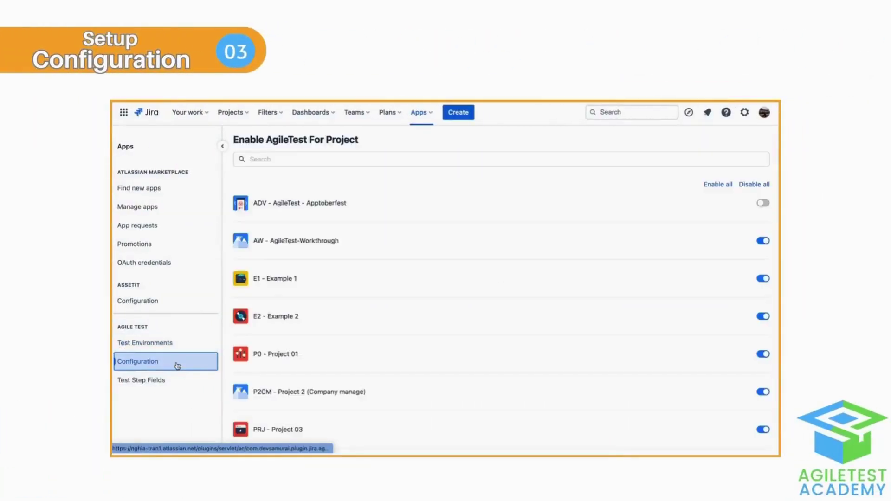
Toggle Enable all and Disable all, then switch AgileTest on for projects E1, E2 and P0.
click(718, 184)
click(763, 186)
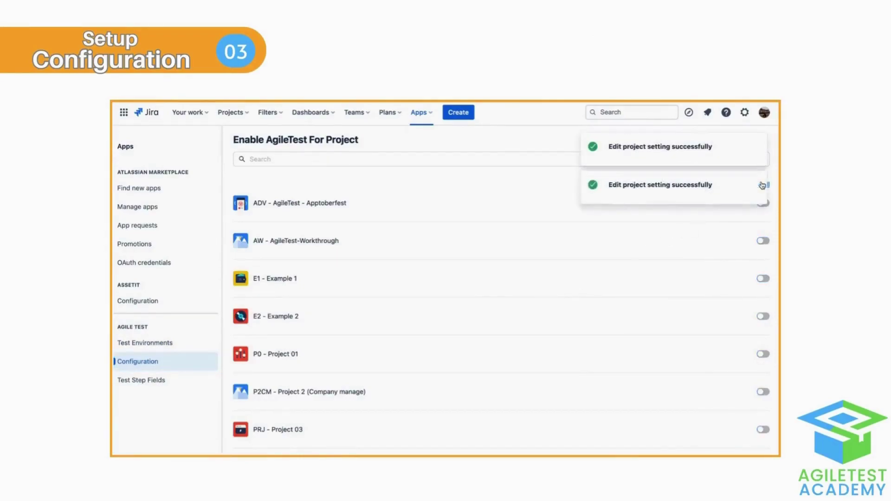
click(764, 279)
click(763, 317)
click(763, 355)
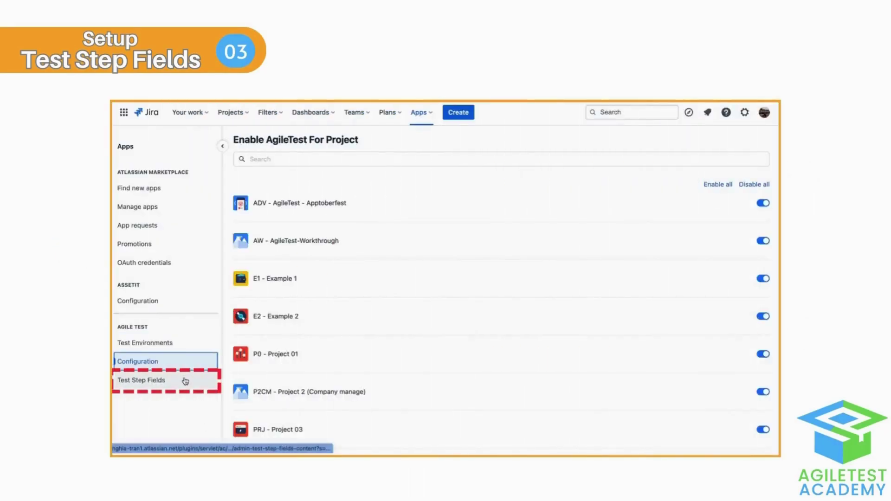
Create a Text-format test step field named 'Test' with the description Test Activities.
click(185, 382)
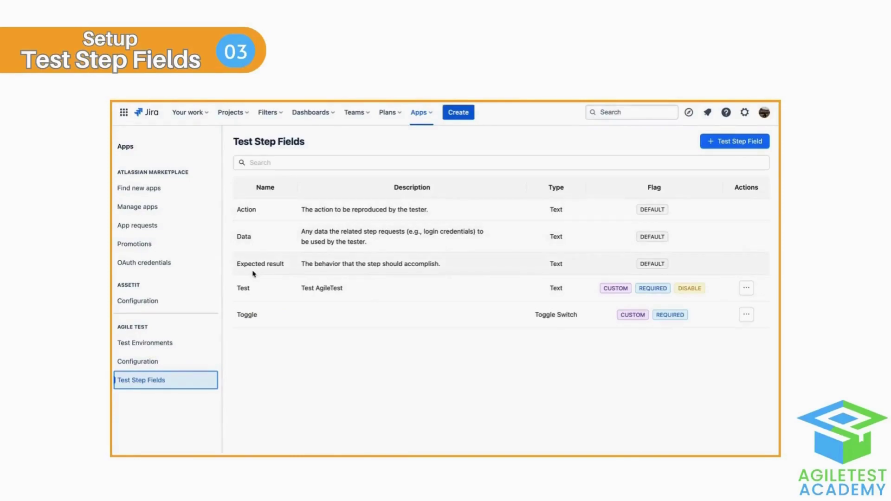
click(744, 143)
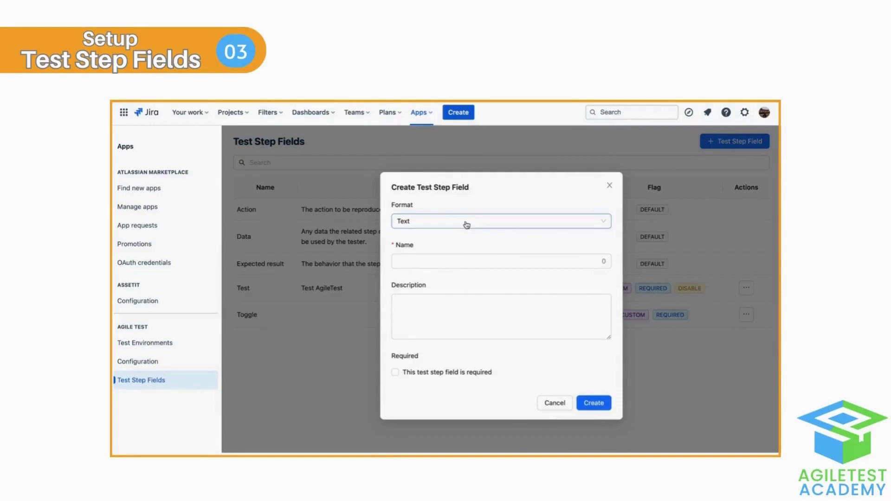
click(466, 225)
scroll(458, 294, down, 2)
scroll(458, 288, up, 2)
click(450, 238)
click(433, 262)
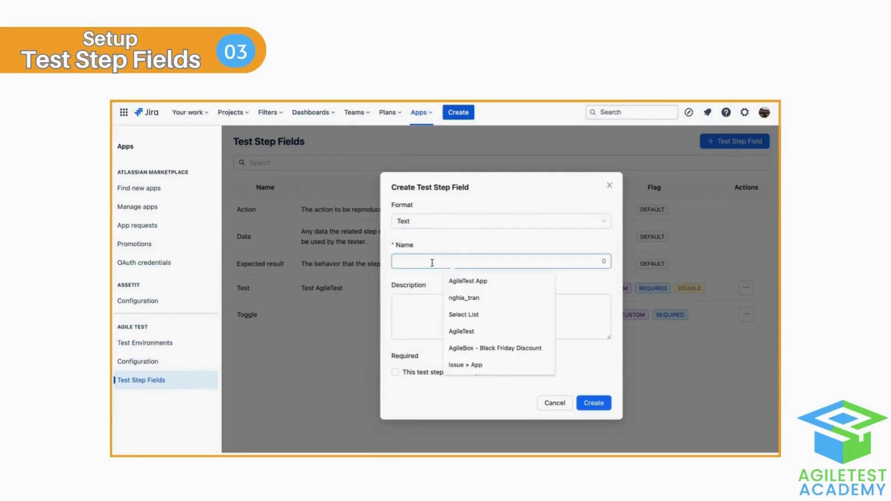
text(Test)
click(430, 302)
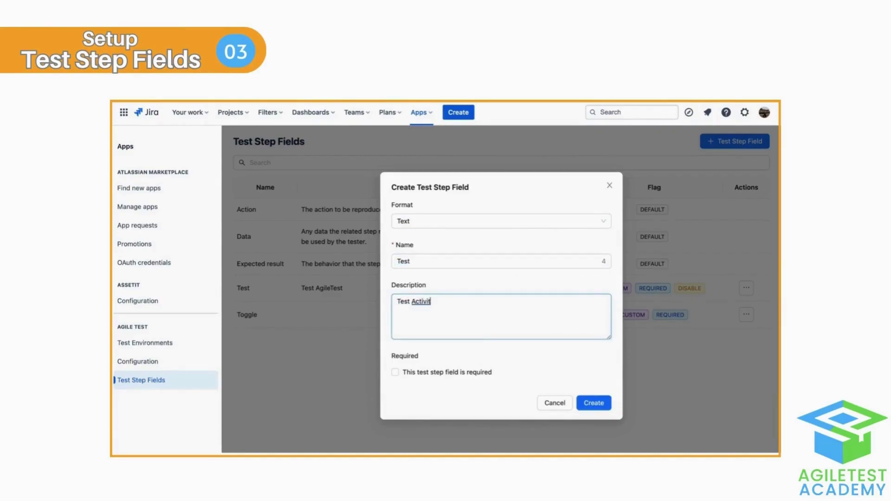
click(478, 375)
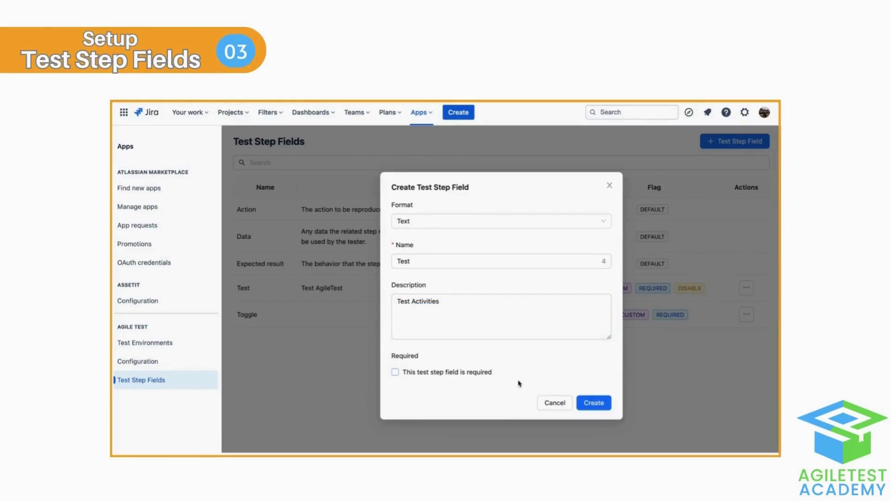
click(603, 406)
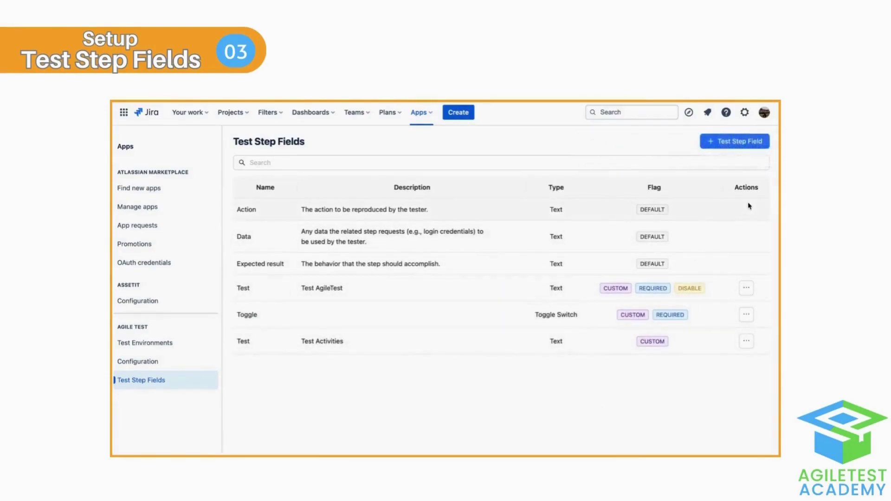
Make the Test AgileTest field optional, re-enable it, view its edit form, and request its deletion.
click(747, 289)
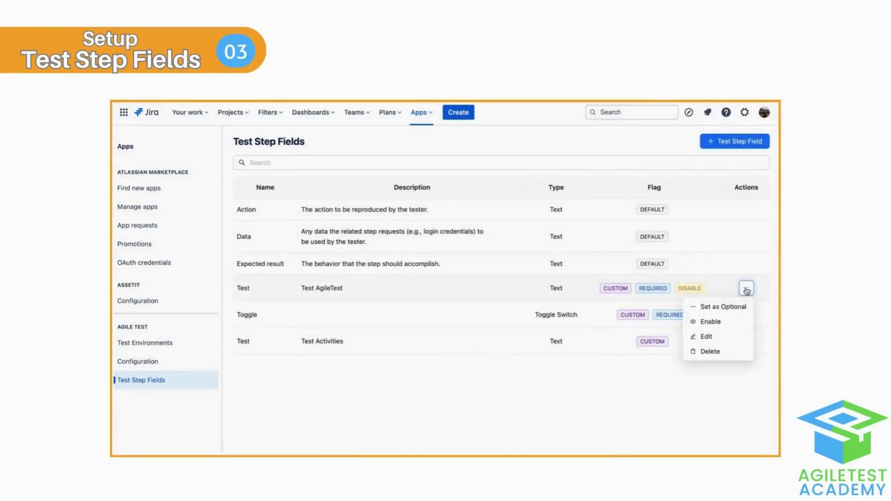
click(736, 307)
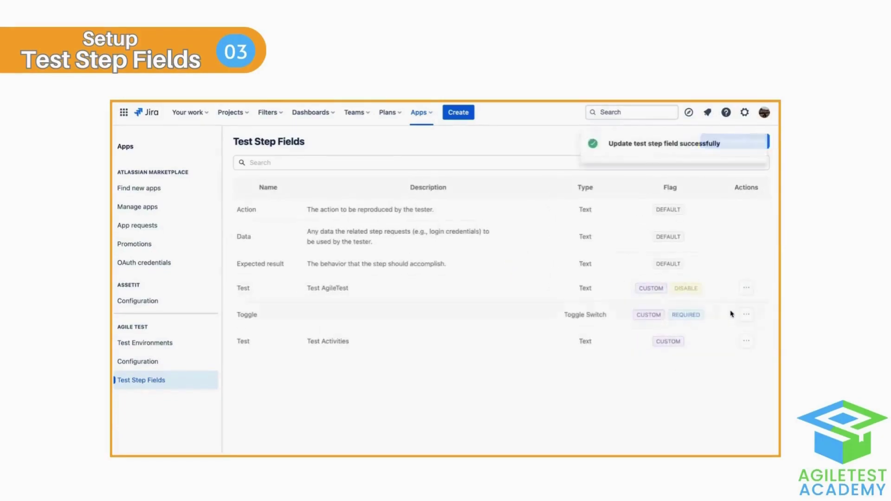
click(746, 288)
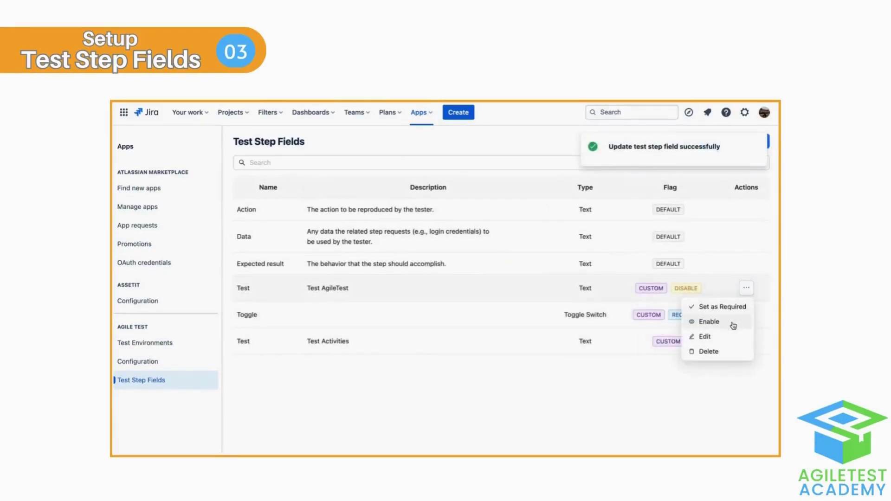
click(734, 322)
click(746, 288)
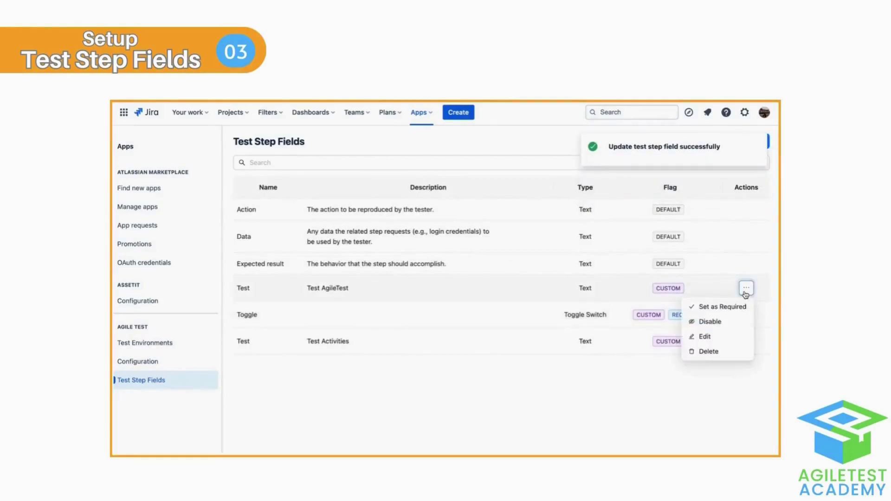
click(727, 341)
key(Escape)
click(747, 287)
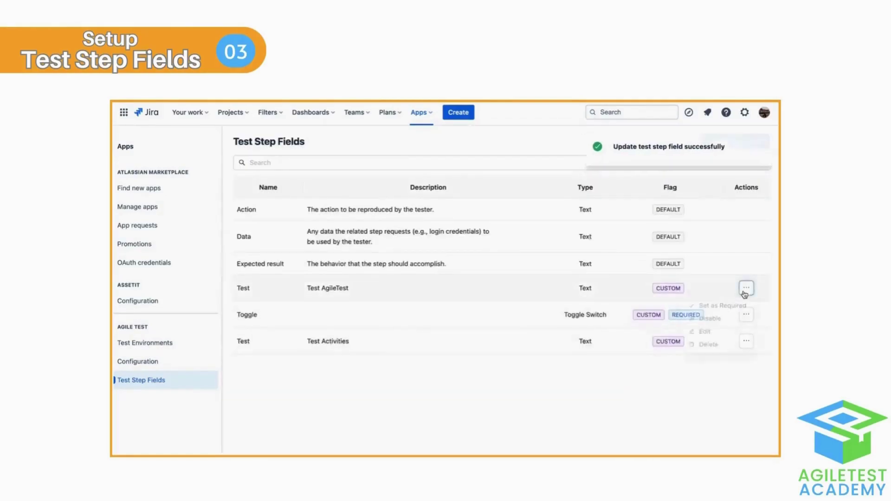
click(722, 353)
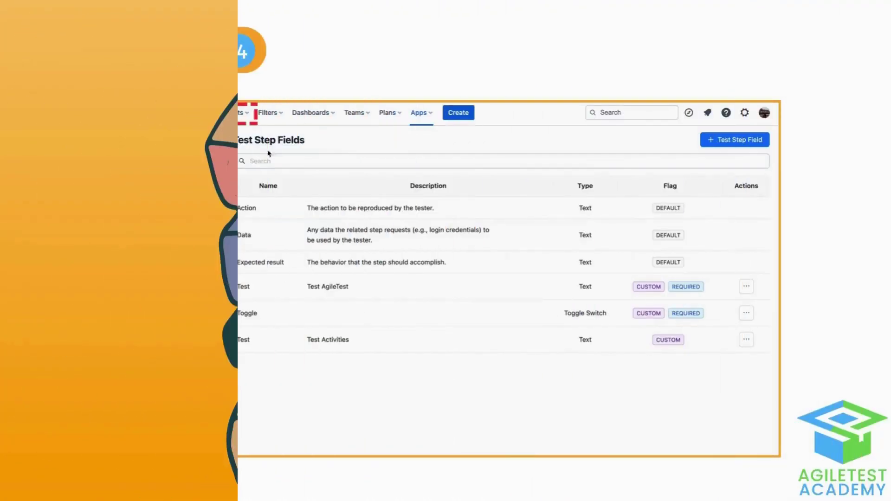
Open the Project 03 board from the Projects list.
click(231, 113)
click(265, 156)
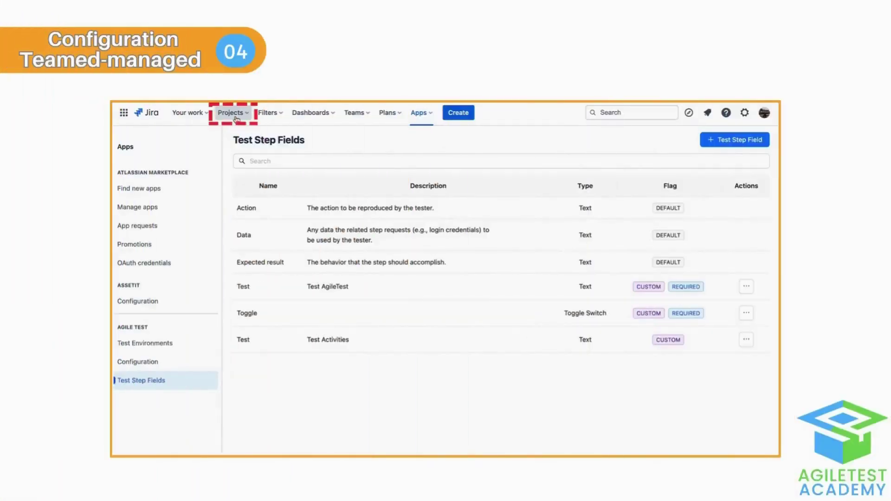
click(232, 114)
click(269, 161)
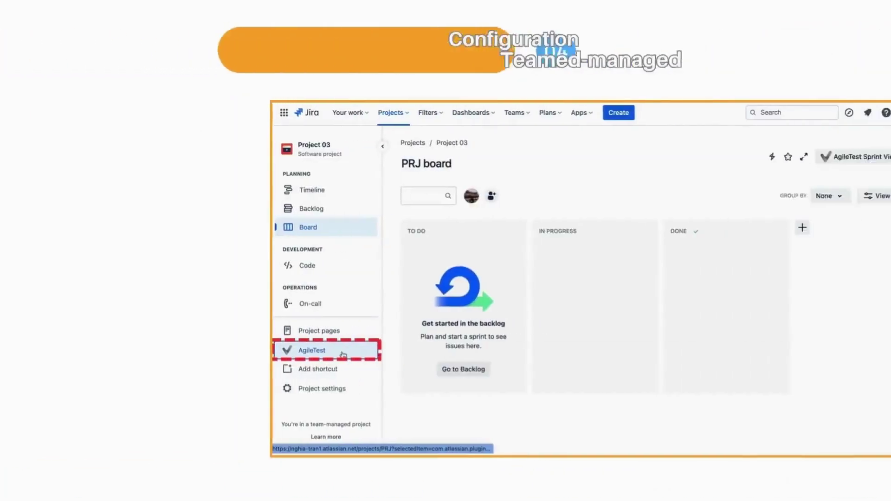
Open Project 03's AgileTest Issue Types Mapping page and download the issue-type icons.
click(67, 353)
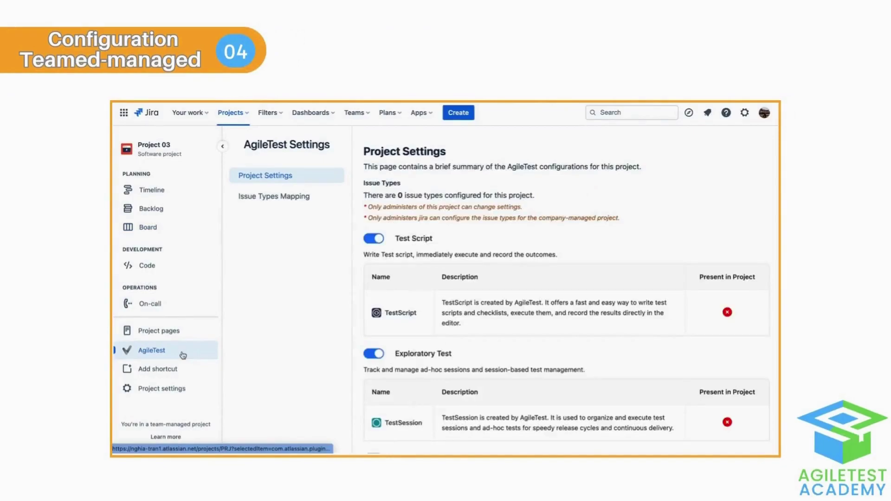
click(306, 199)
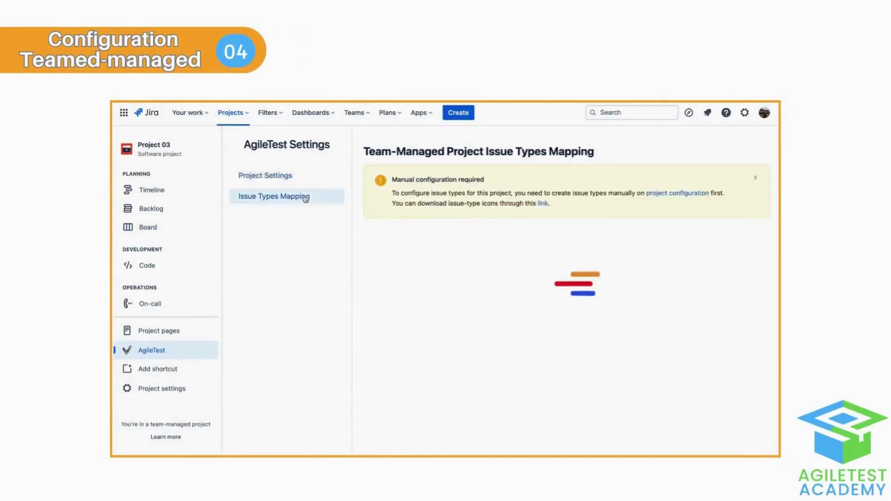
click(543, 207)
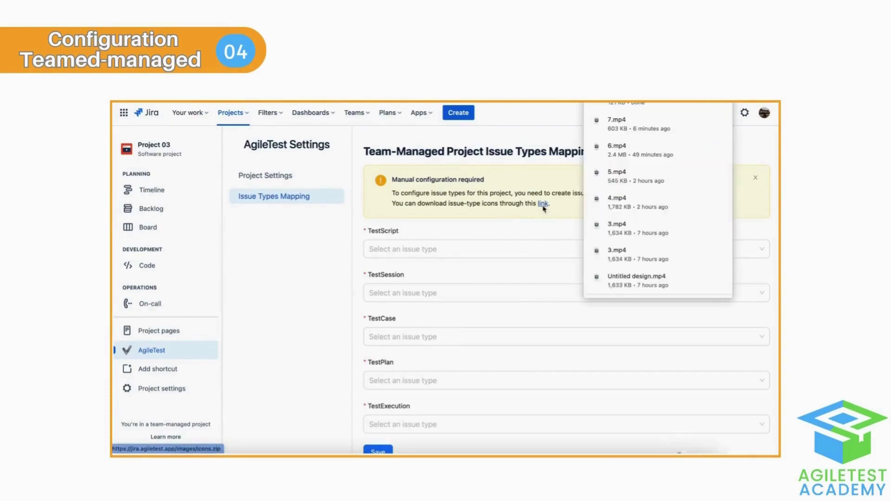
click(553, 241)
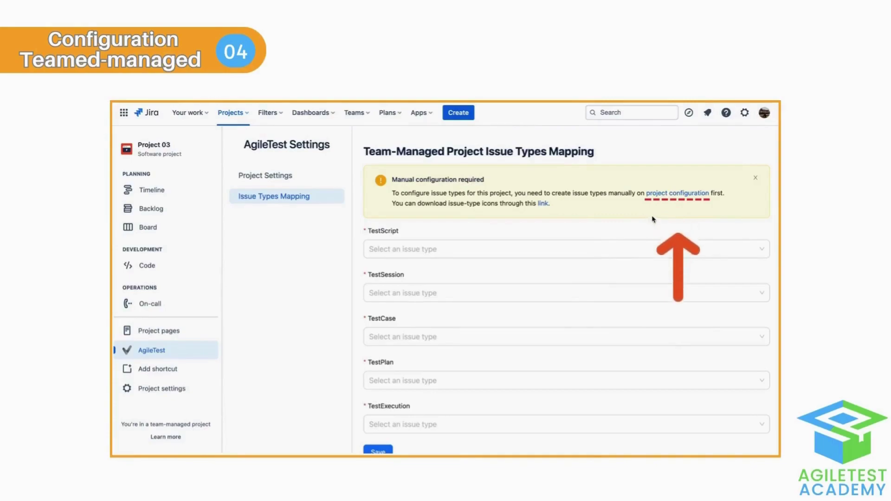
Add a TestScript issue type to Project 03 with the uploaded test_script.png icon.
click(170, 394)
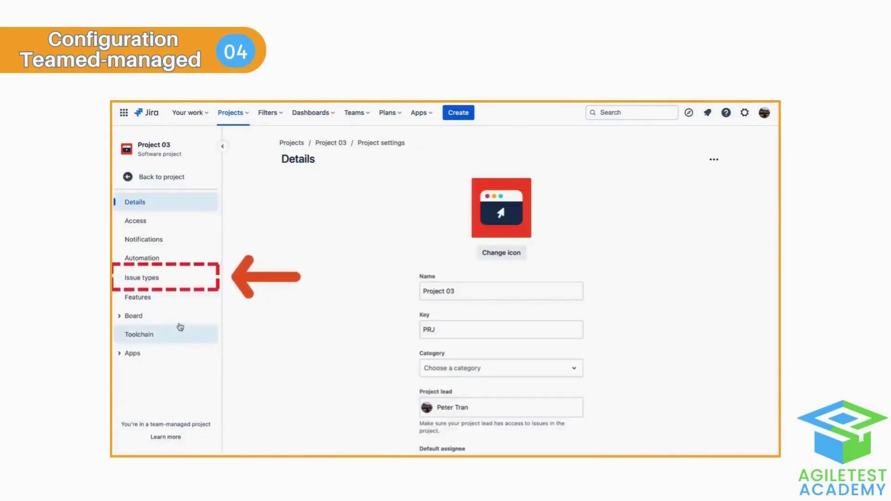
click(179, 278)
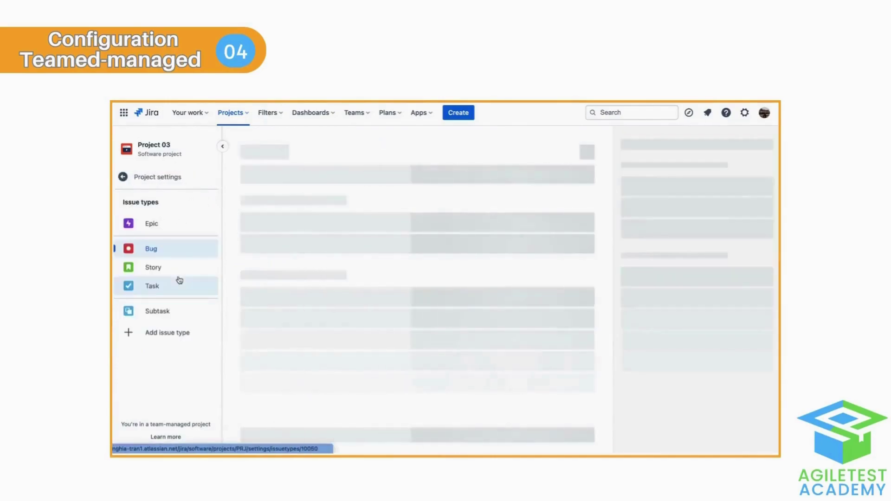
click(168, 333)
text(TestScript)
click(415, 231)
click(384, 291)
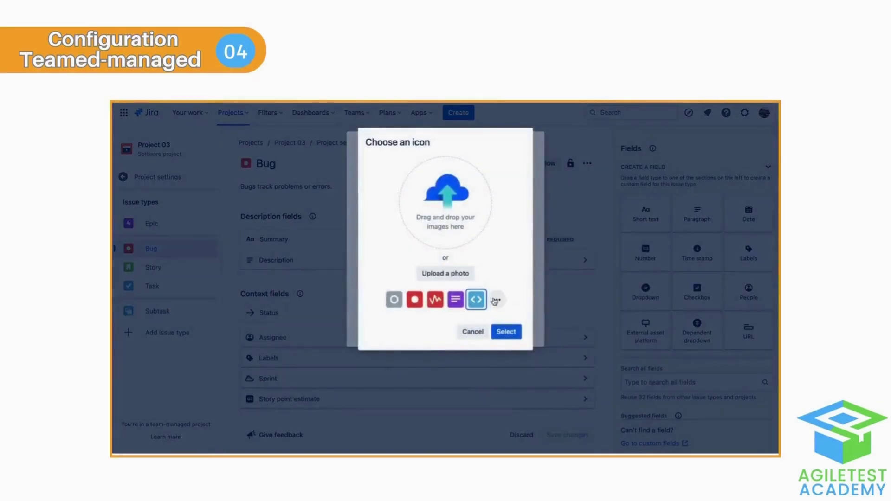
click(446, 273)
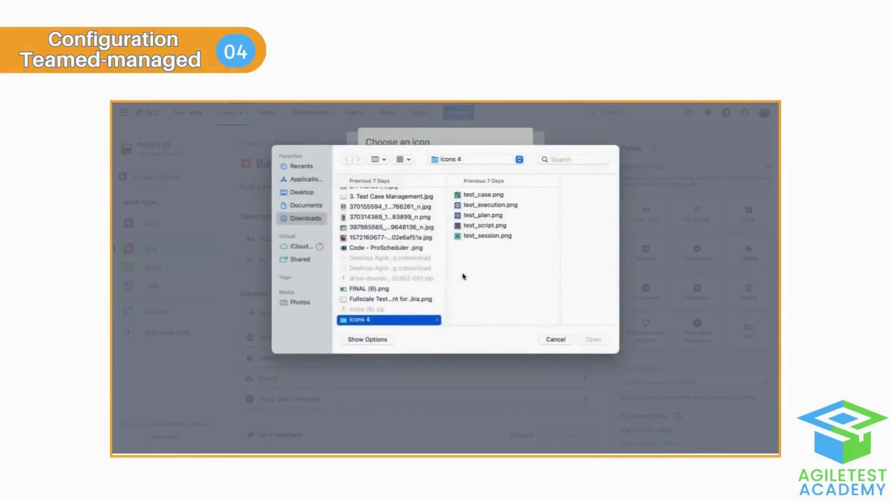
click(487, 226)
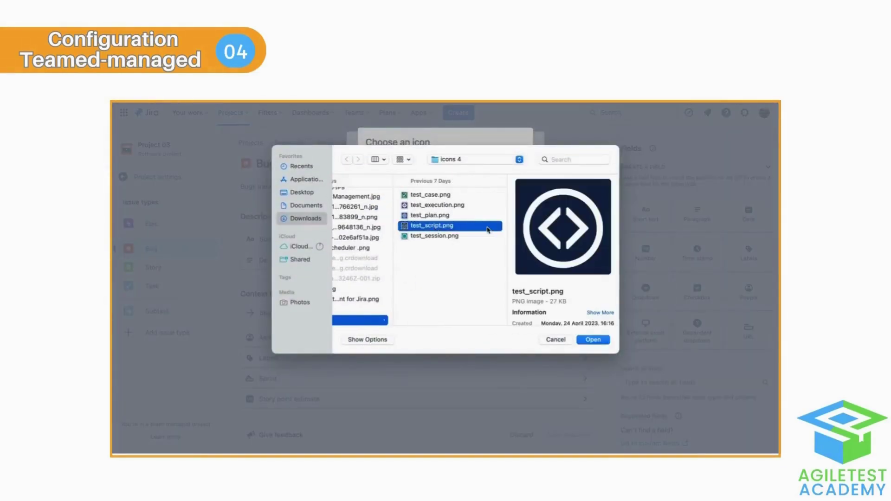
click(594, 341)
click(518, 335)
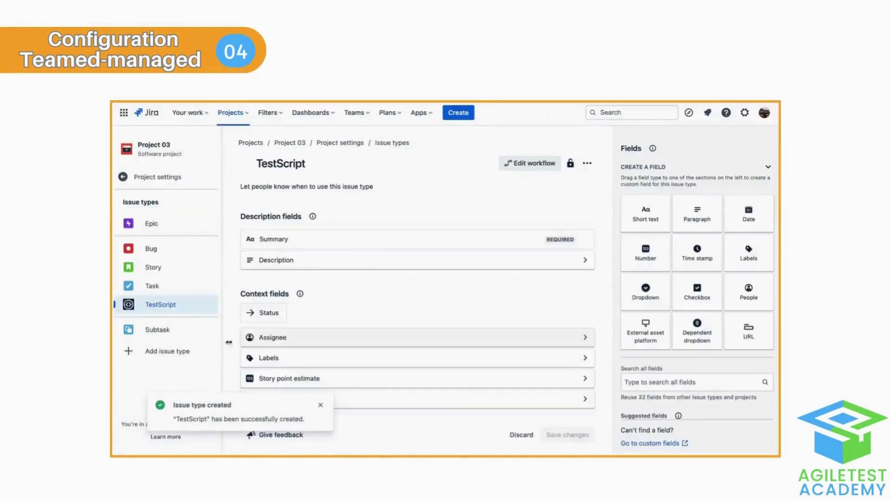
click(168, 352)
Add a TestSession issue type with the uploaded test_session.png icon.
click(446, 184)
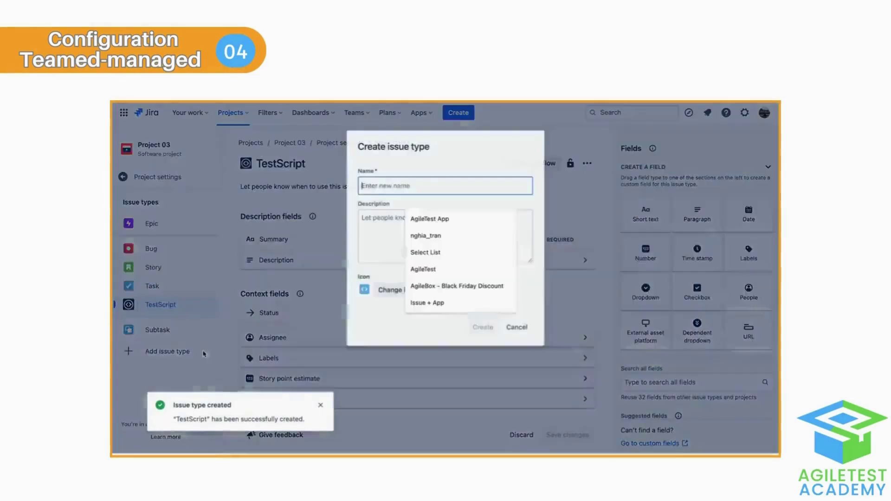
text(TestSession)
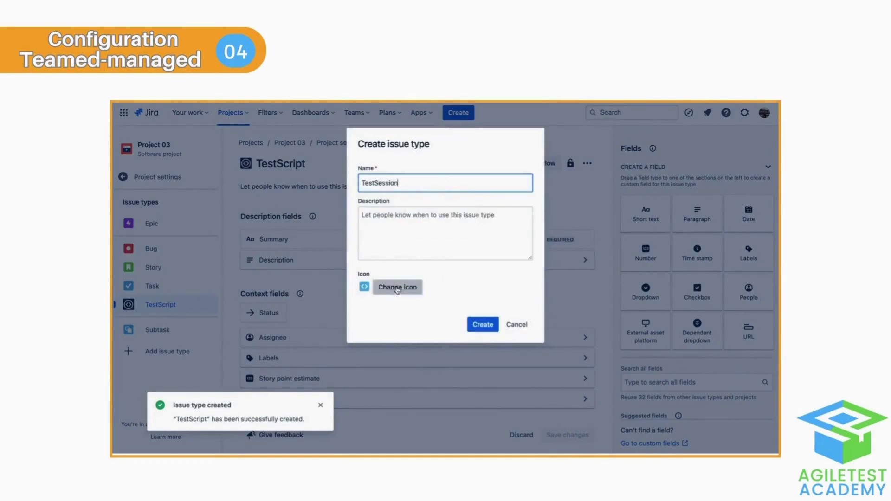
click(397, 287)
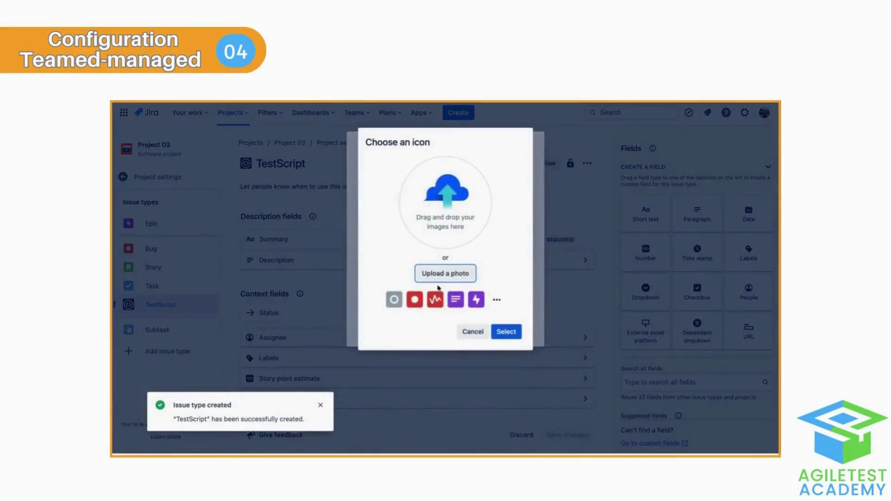
click(445, 270)
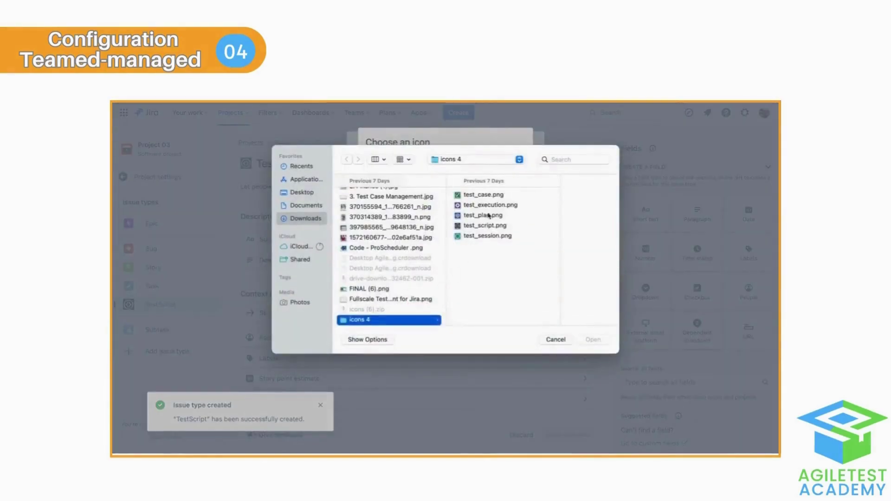
click(483, 237)
click(593, 340)
click(508, 330)
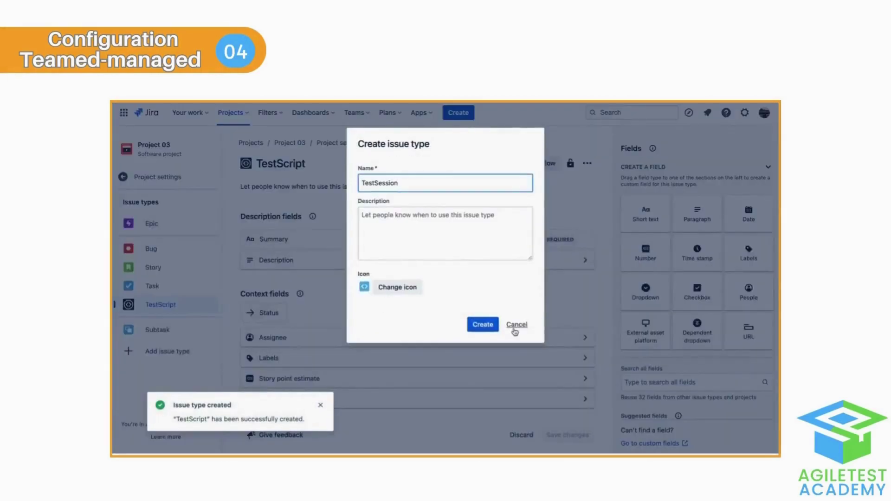
click(483, 324)
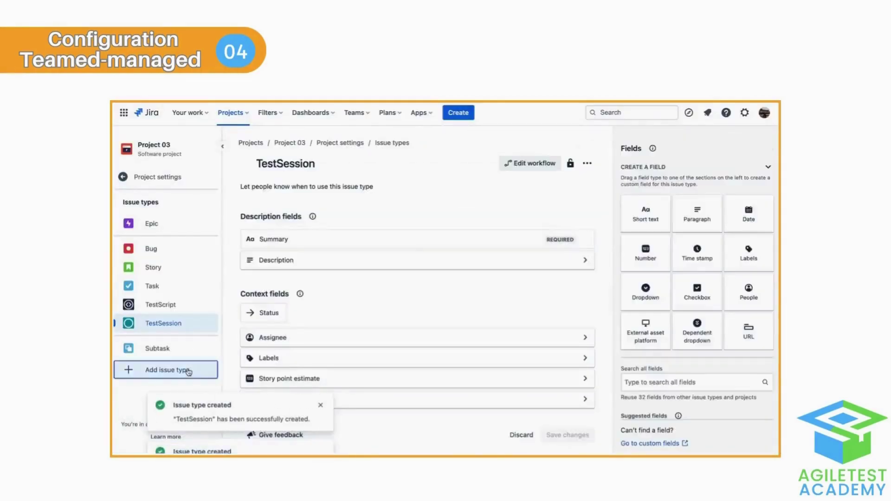
Add a TestCase issue type with the uploaded test_case.png check icon.
click(185, 370)
text(Test)
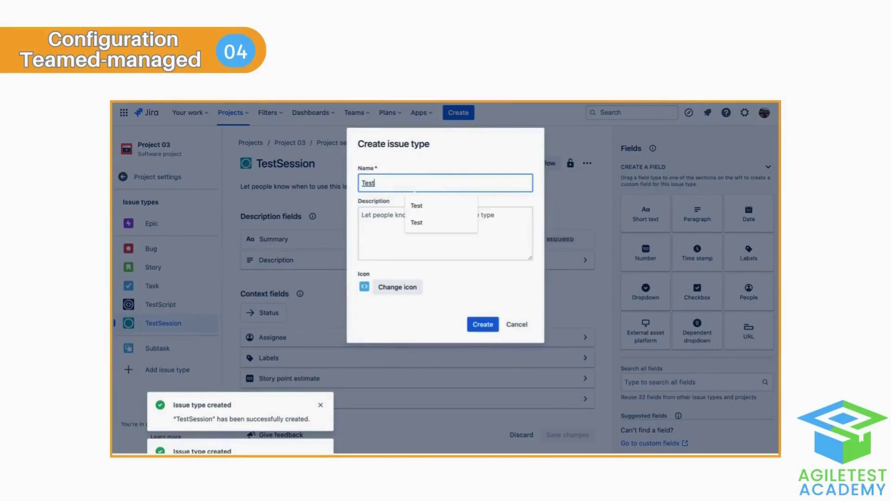
text(Case)
click(397, 287)
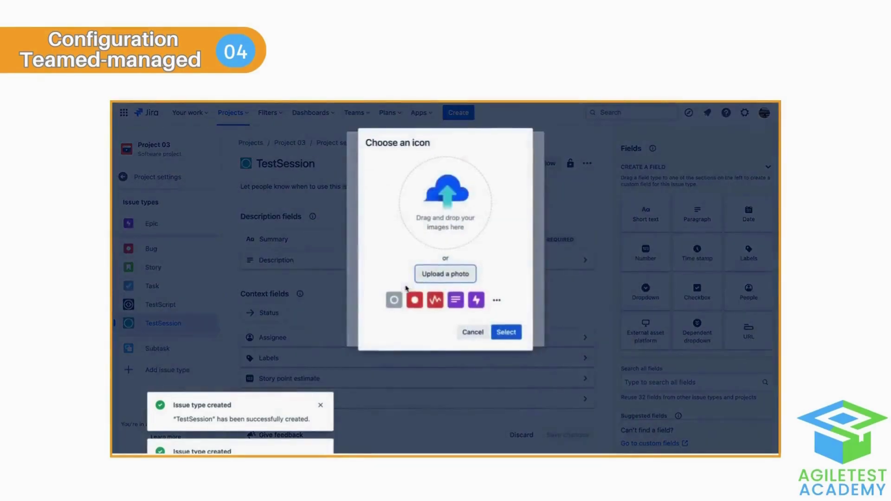
click(447, 274)
click(483, 194)
click(593, 340)
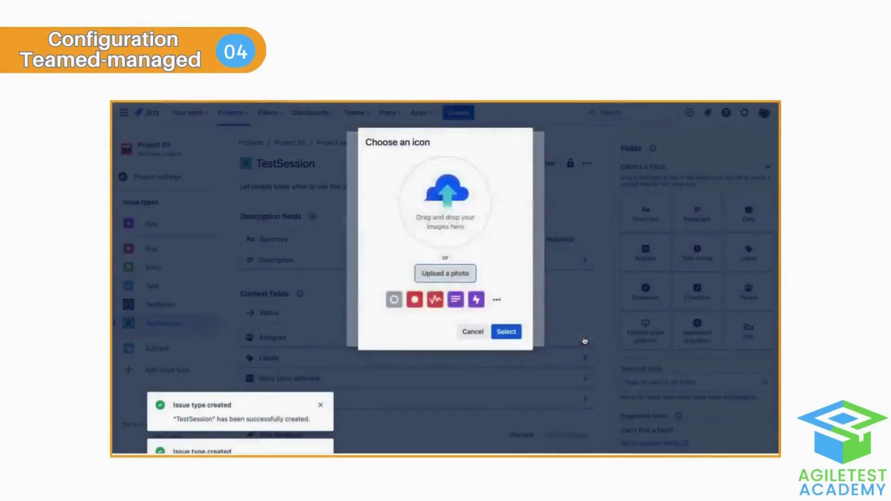
click(506, 331)
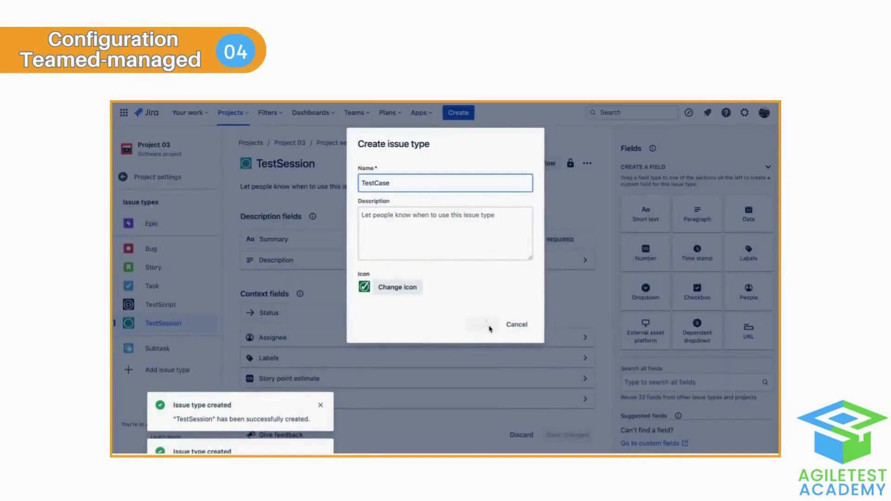
click(490, 329)
Add a TestPlan issue type with the uploaded test_plan.png target icon.
click(160, 389)
click(422, 182)
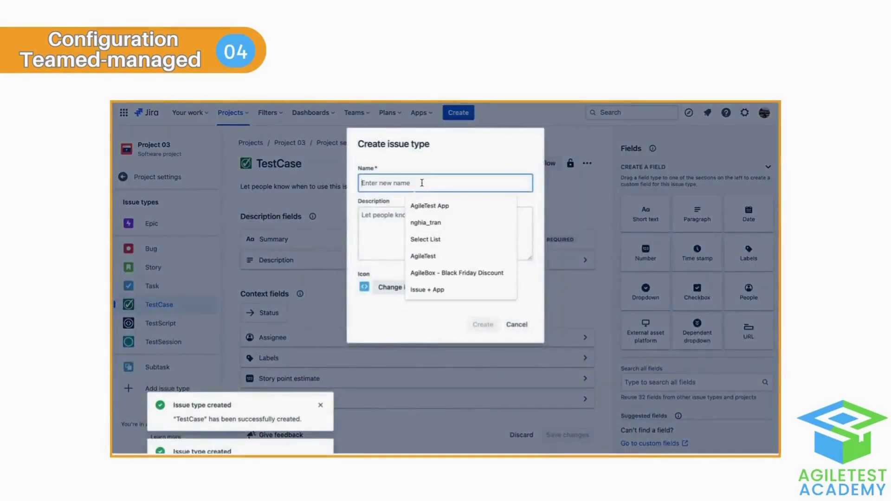
text(TestPlan)
click(397, 287)
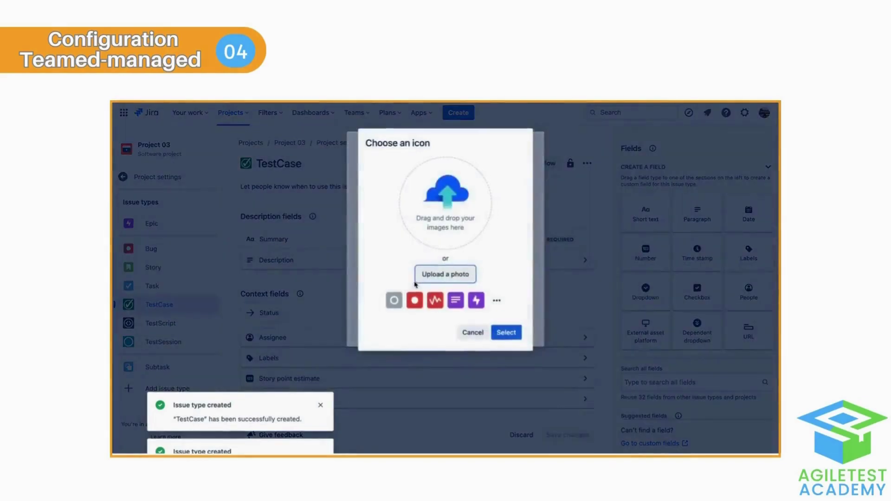
click(446, 274)
click(483, 215)
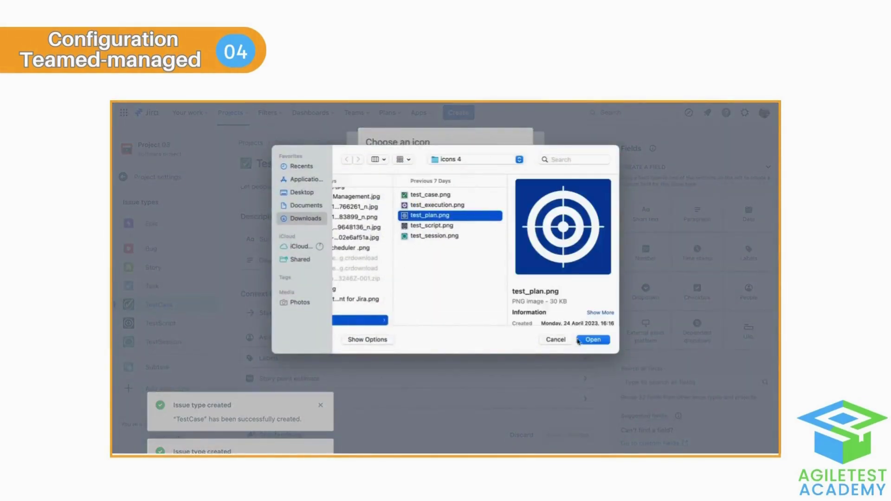
click(593, 339)
click(503, 330)
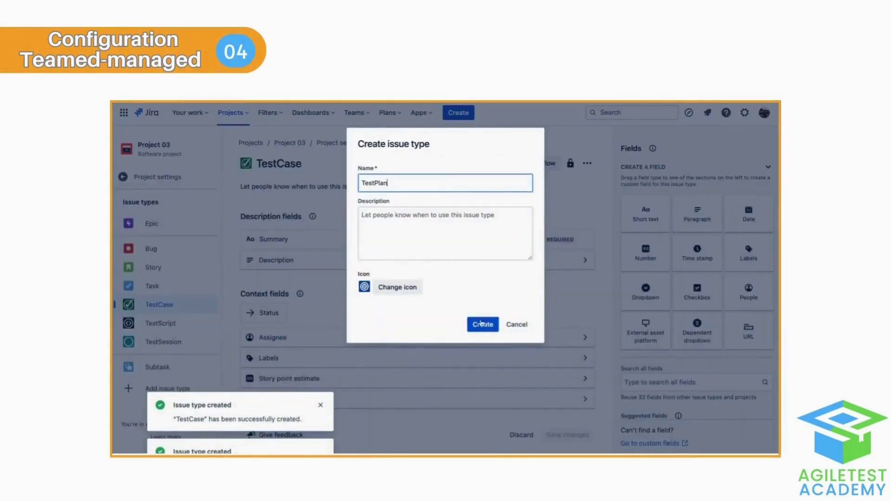
click(481, 324)
Add a TestExecution issue type with the uploaded test_execution.png gear icon.
click(156, 386)
text(TestExecution)
click(407, 289)
click(450, 277)
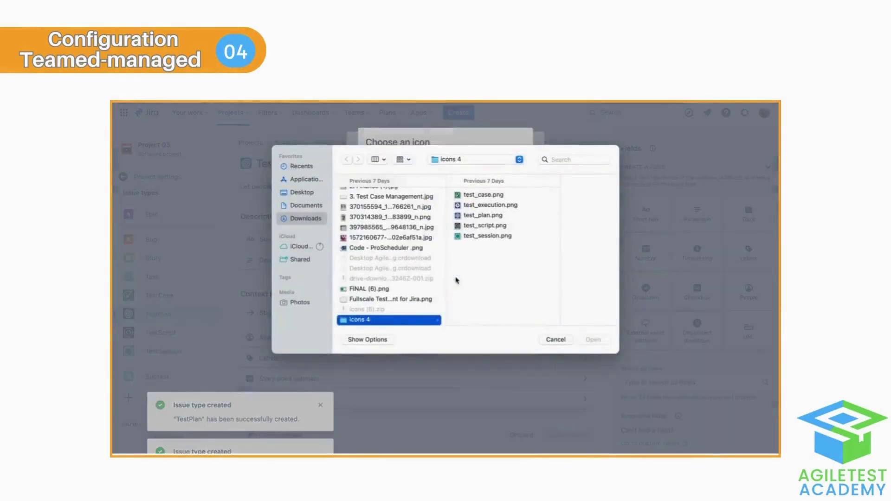
click(491, 205)
click(593, 339)
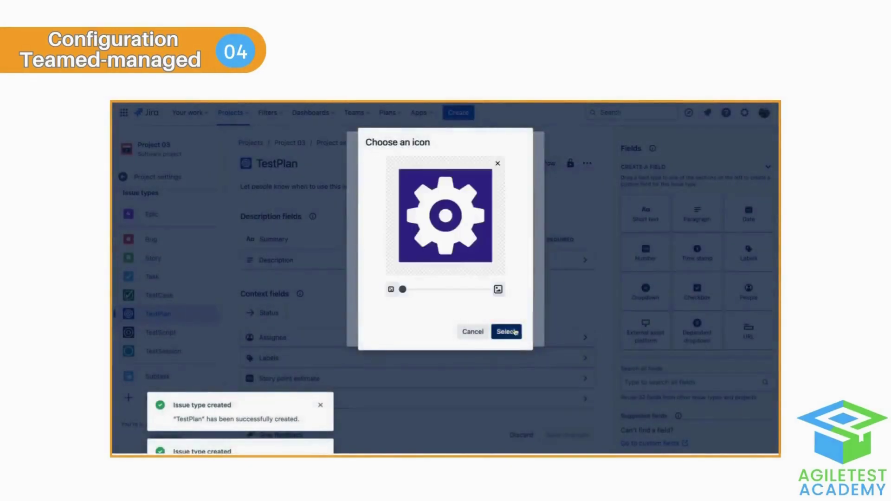
click(513, 332)
click(485, 326)
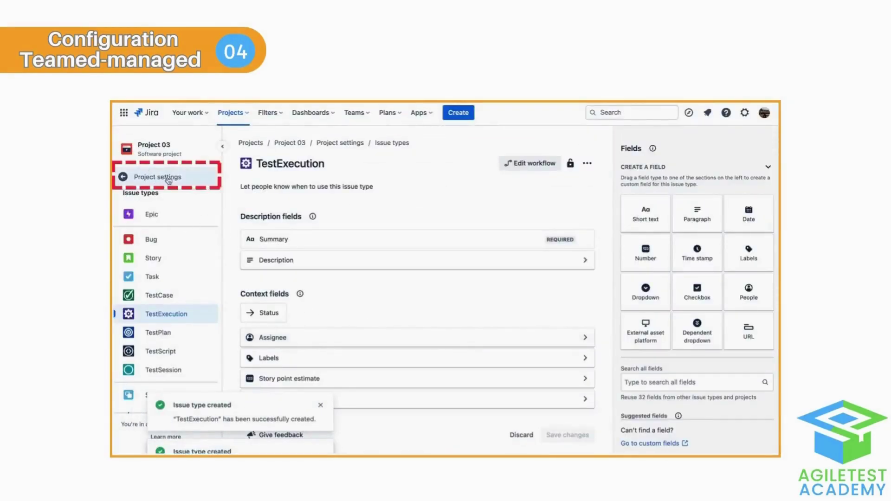
In Issue Types Mapping, map TestScript, TestSession and TestCase to their matching issue types.
click(192, 178)
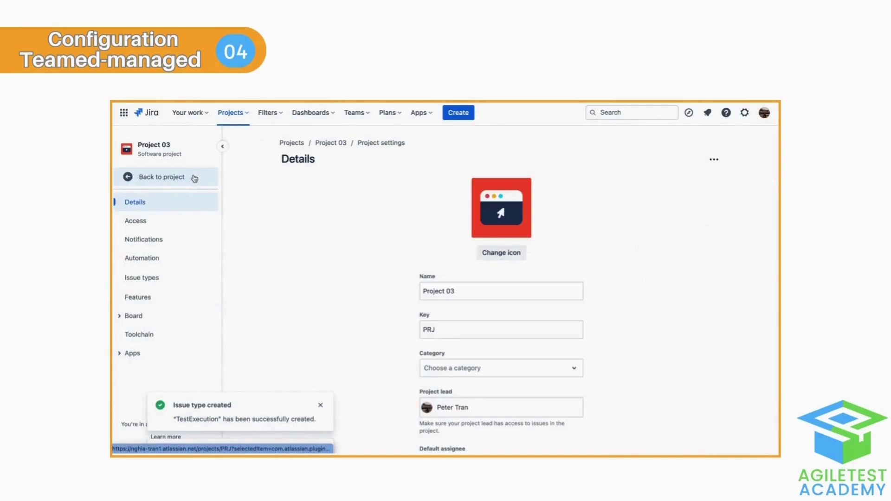
click(194, 179)
click(306, 200)
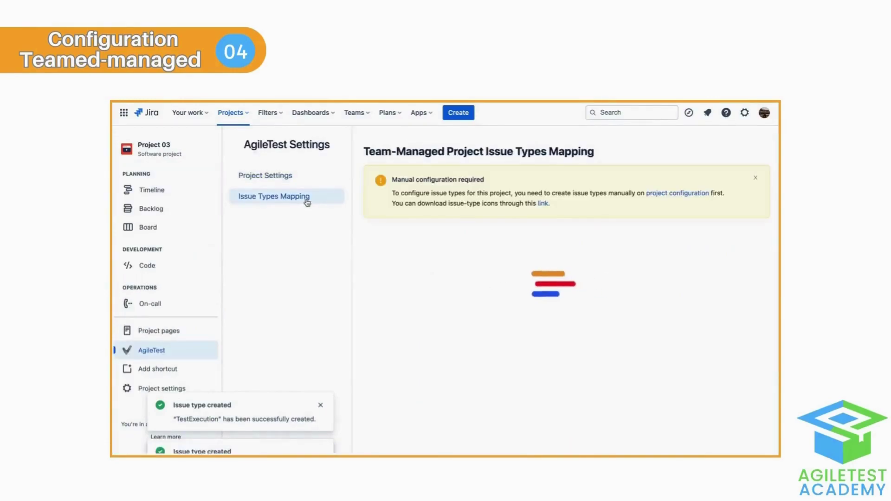
click(425, 249)
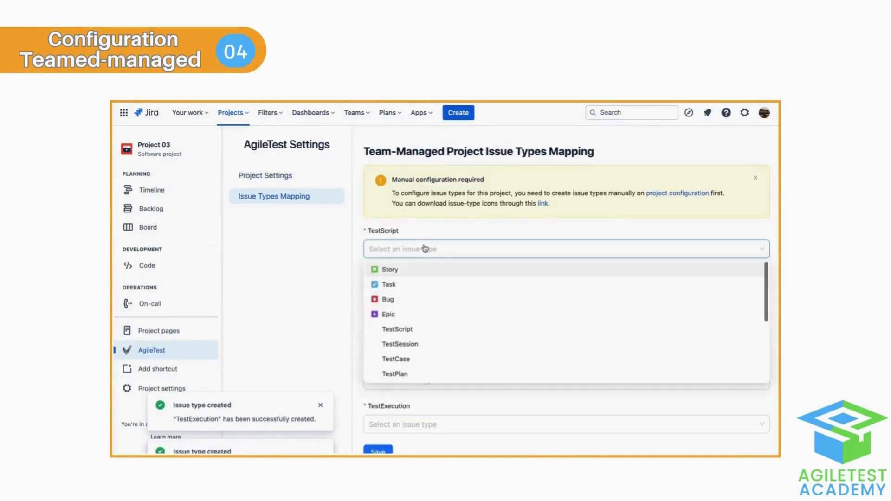
click(397, 329)
click(431, 294)
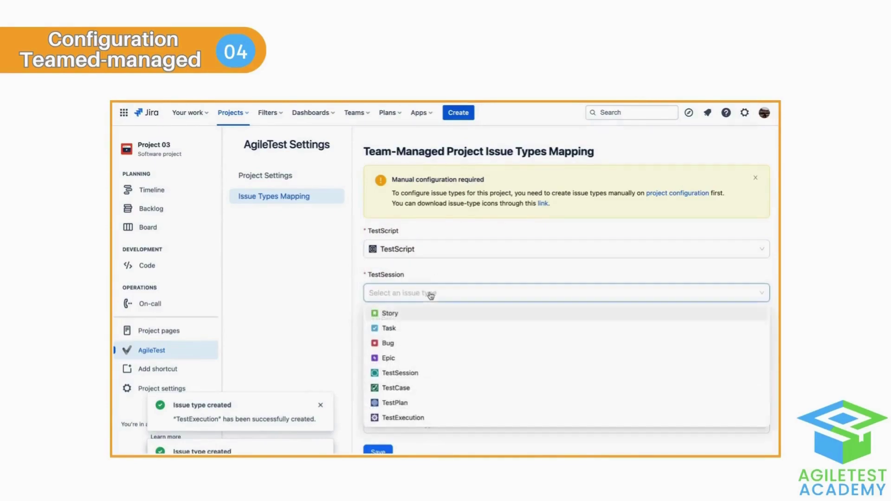
click(424, 373)
click(430, 338)
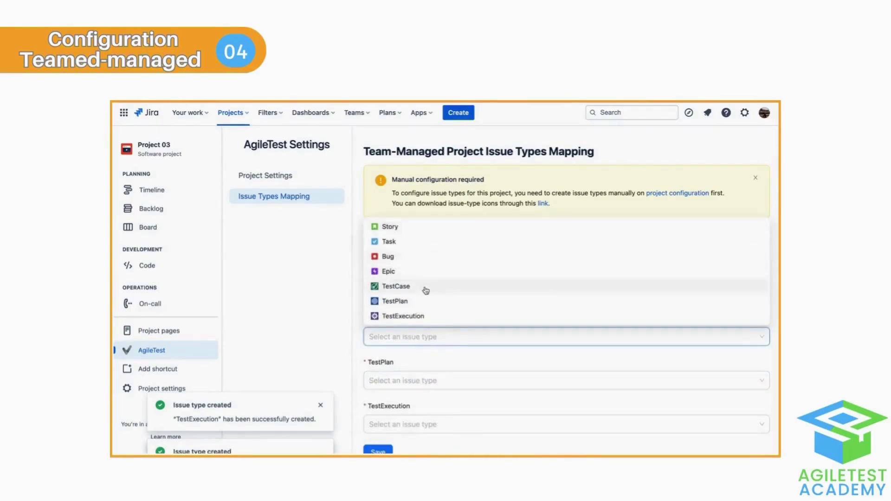
click(426, 291)
Map TestPlan and TestExecution to their matching issue types and save the mapping.
click(427, 379)
click(408, 352)
click(427, 424)
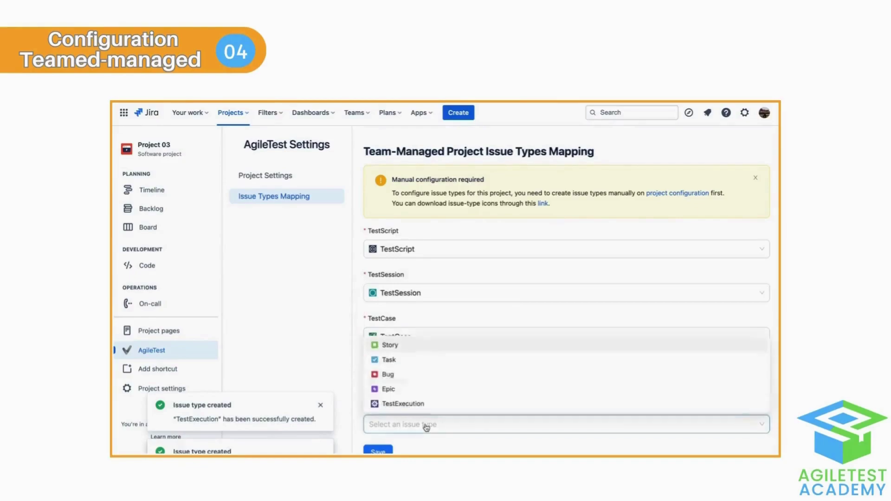
click(403, 404)
scroll(434, 398, down, 1)
click(378, 406)
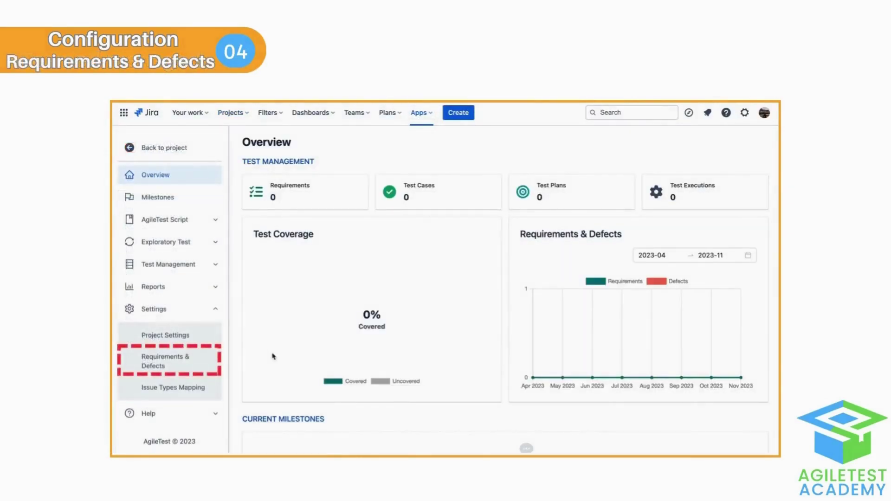
Open Requirements & Defects and return Epic to Available Issue Types, leaving Task and Bug assigned.
click(188, 367)
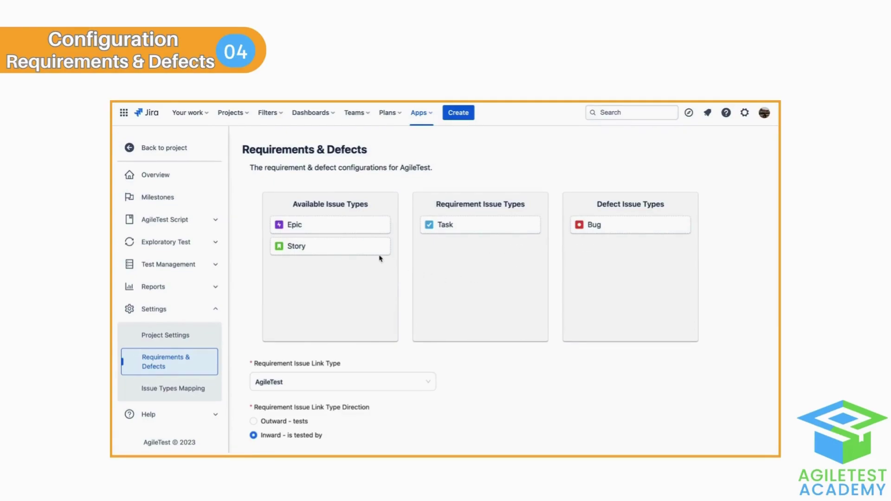
scroll(380, 258, down, 1)
drag(356, 228, 366, 261)
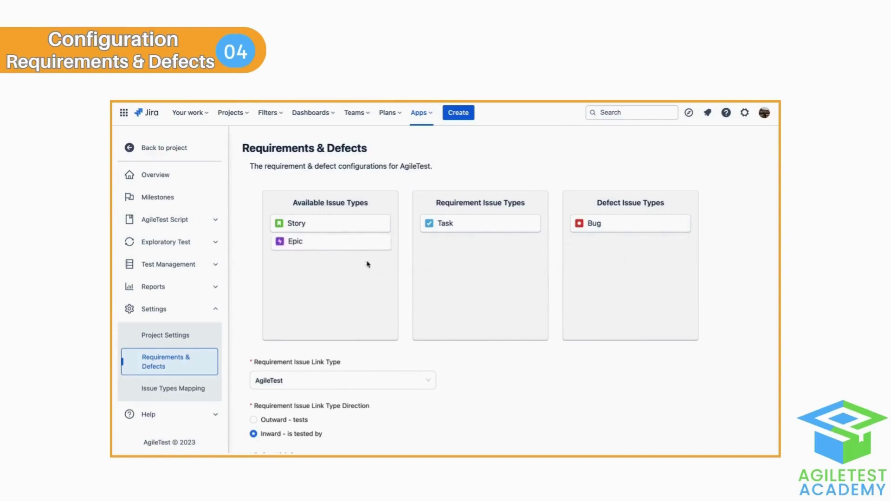
drag(620, 220, 640, 240)
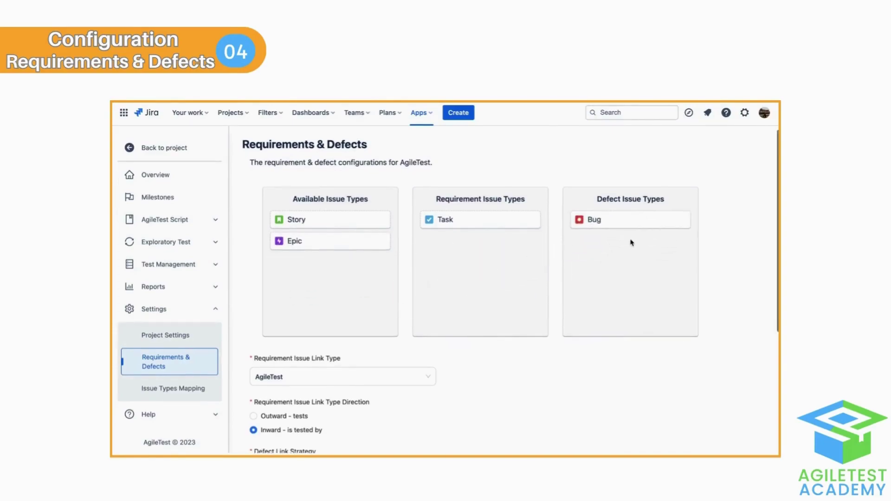
Keep AgileTest as the requirement issue link type.
scroll(370, 290, down, 3)
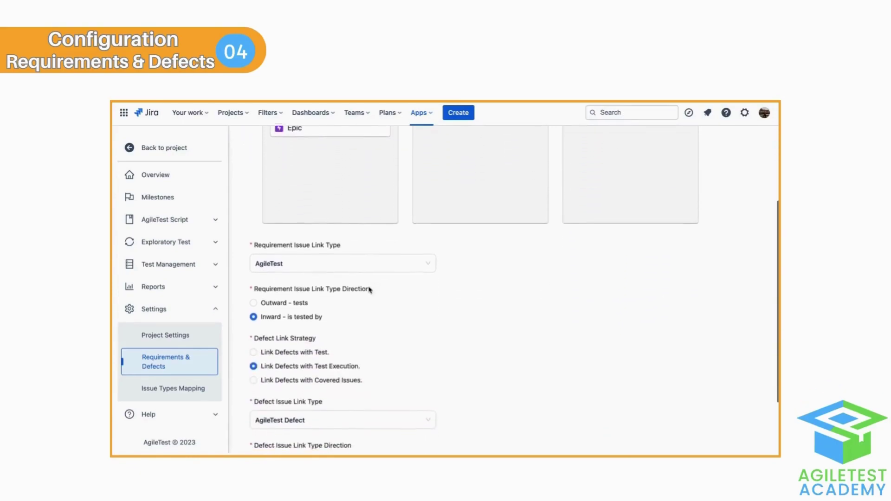
click(348, 241)
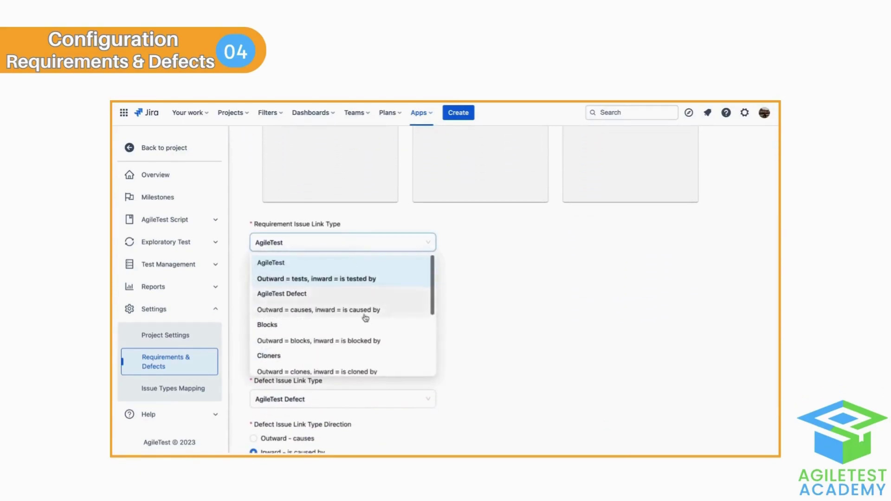
scroll(365, 315, down, 2)
scroll(365, 319, down, 2)
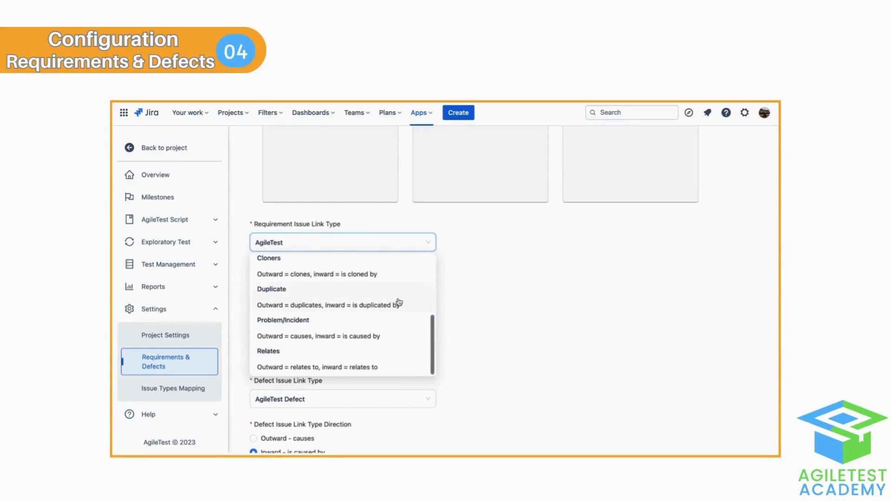
click(461, 245)
Keep AgileTest Defect as the defect link type, save, and go to Issue Types Mapping.
scroll(377, 318, down, 3)
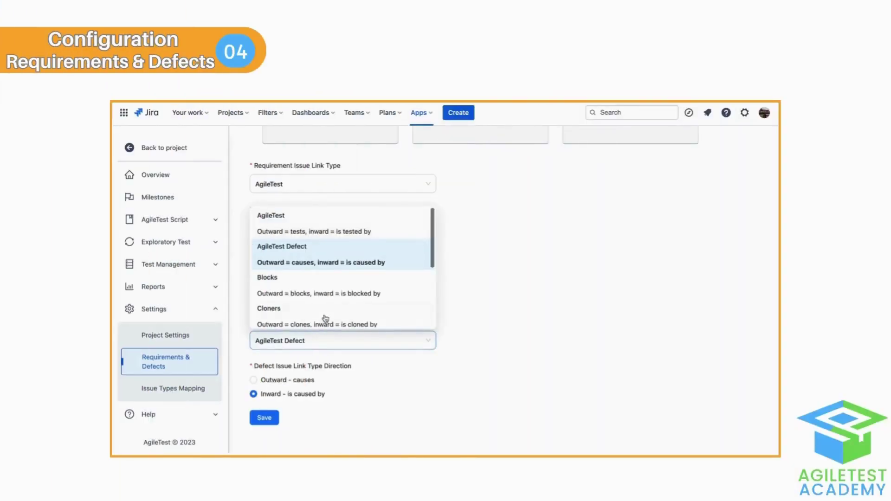
scroll(326, 318, down, 1)
scroll(326, 317, down, 3)
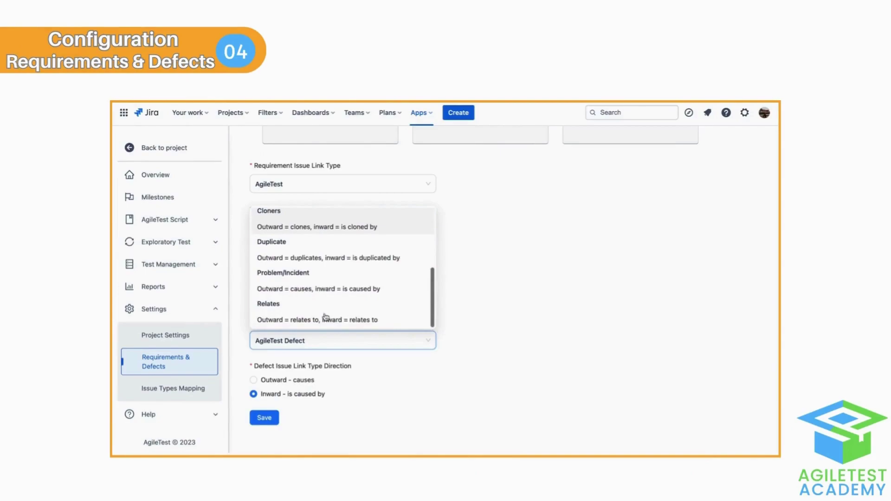
click(386, 367)
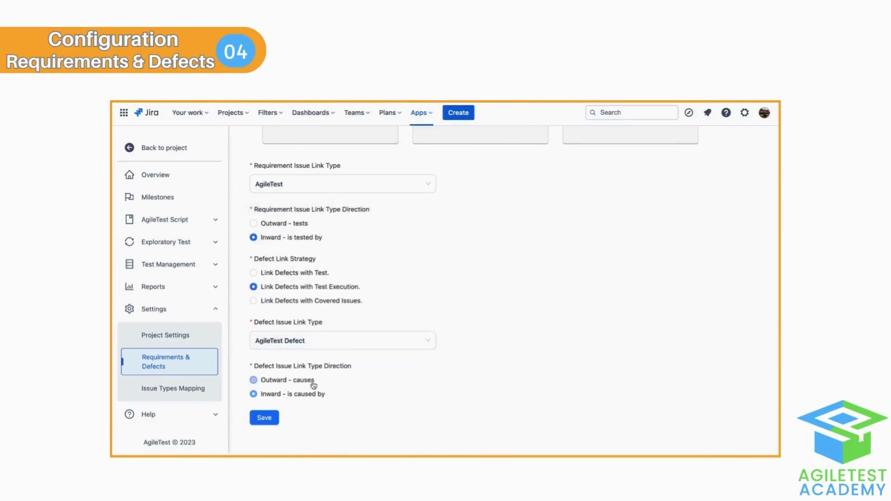
click(275, 422)
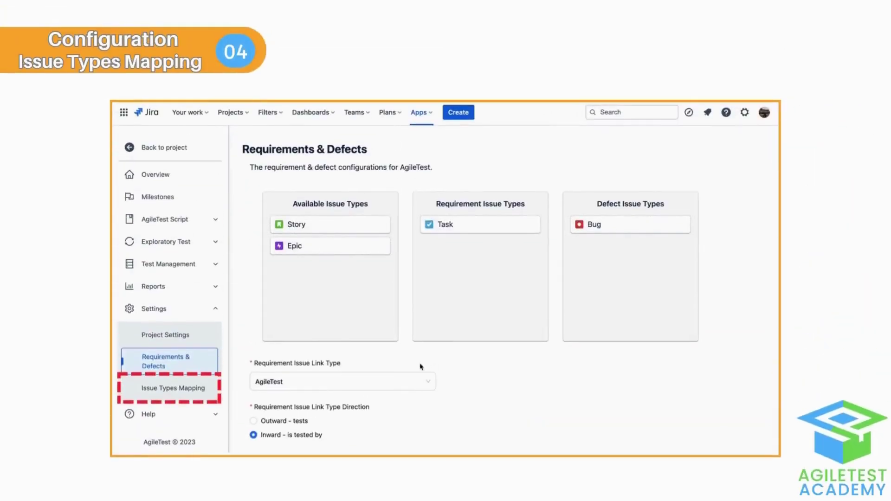
click(210, 392)
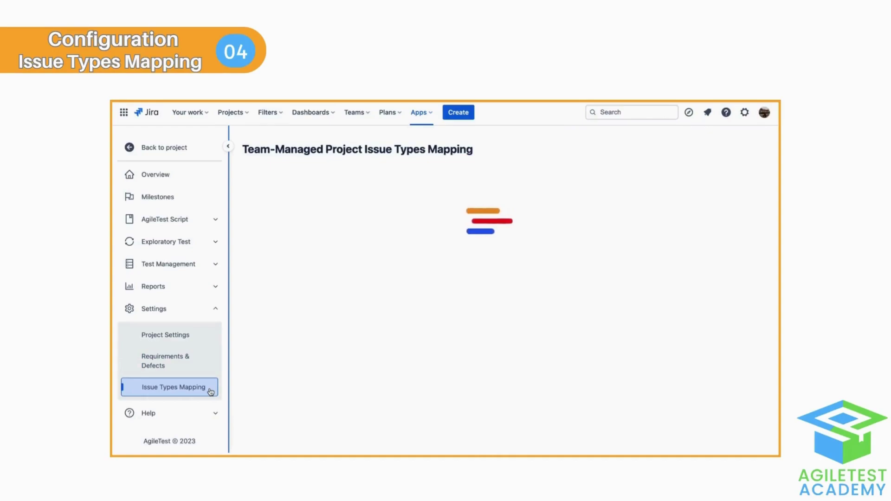